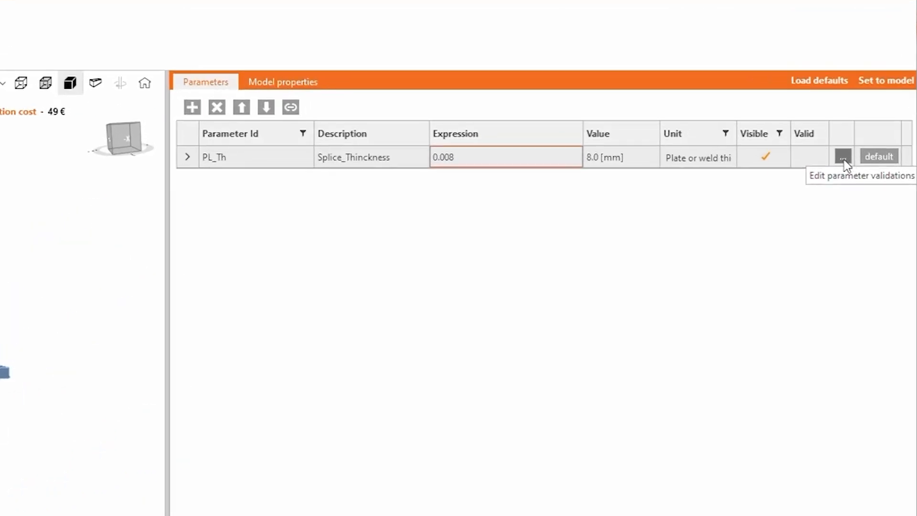
# - Add a Warning-type validation to the PL_Th parameter with the expression PL_Th>=0.010
pyautogui.click(842, 158)
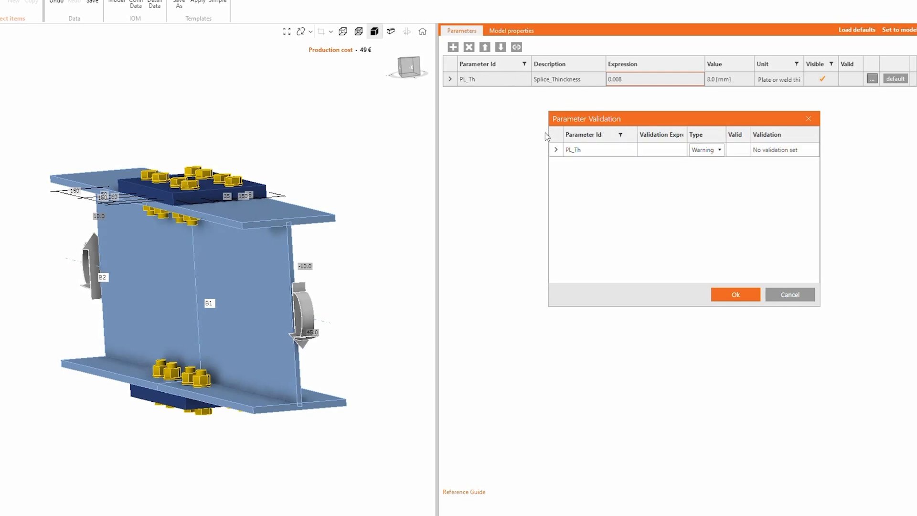
pyautogui.doubleClick(686, 134)
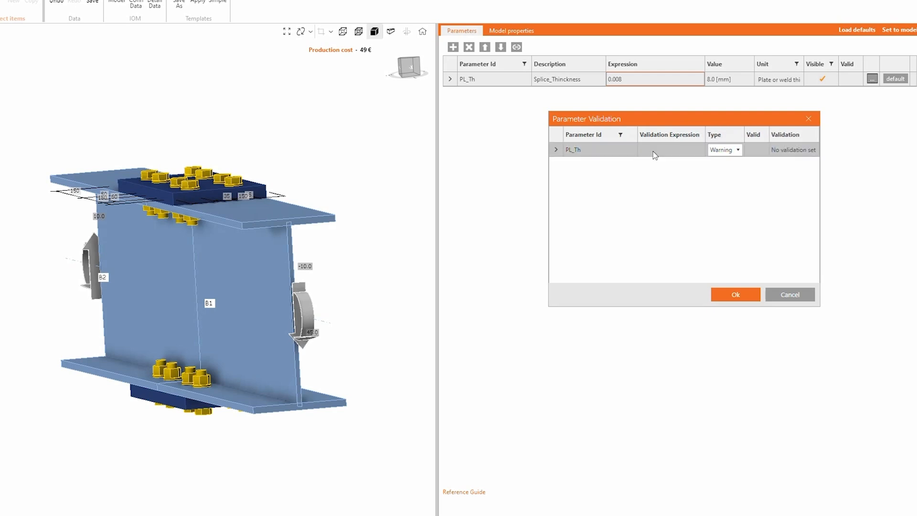
pyautogui.click(724, 154)
pyautogui.click(728, 149)
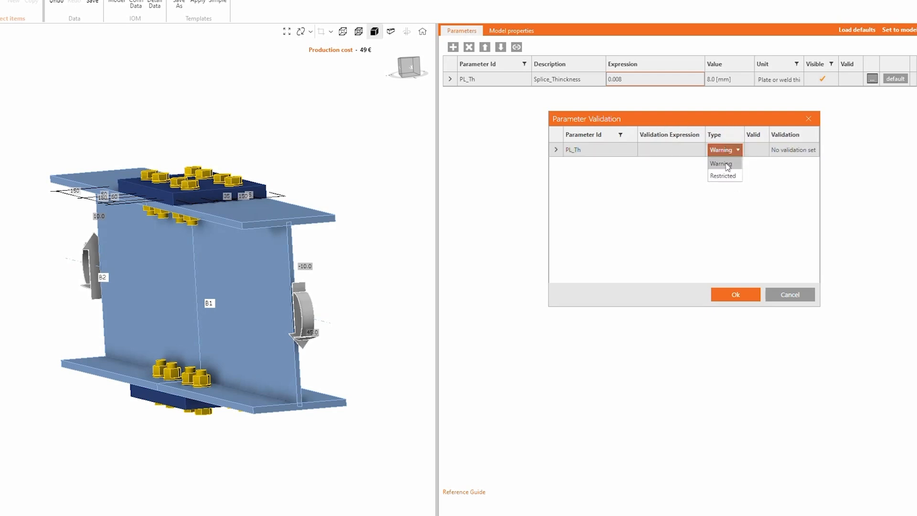
pyautogui.click(725, 164)
pyautogui.click(658, 150)
pyautogui.write('PL_Th>=0.010')
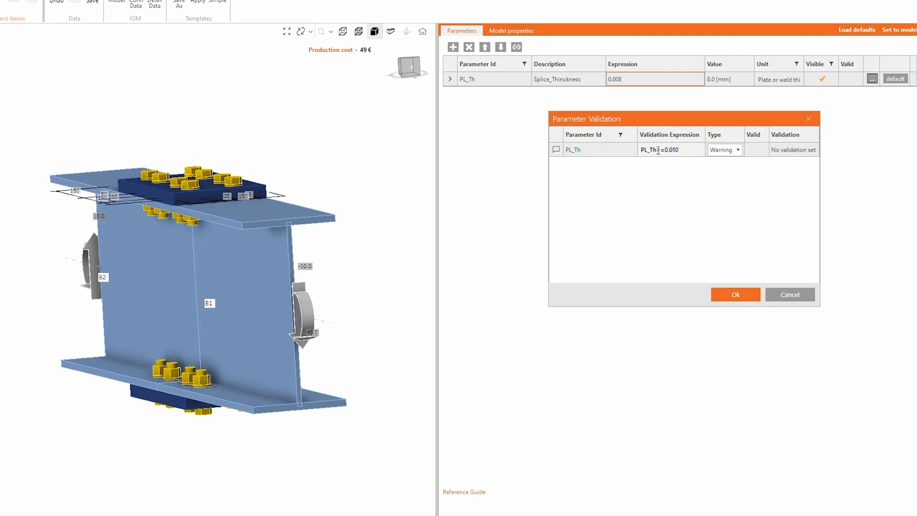
pyautogui.click(769, 230)
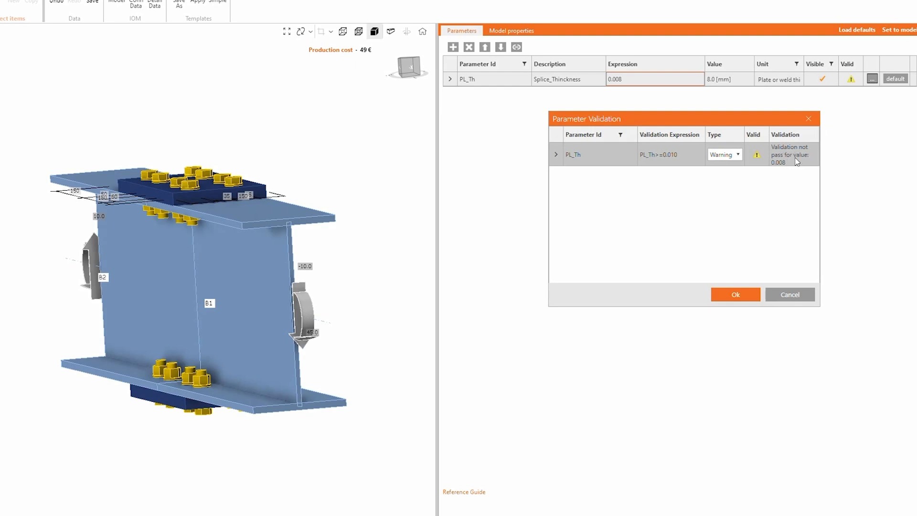
pyautogui.click(735, 293)
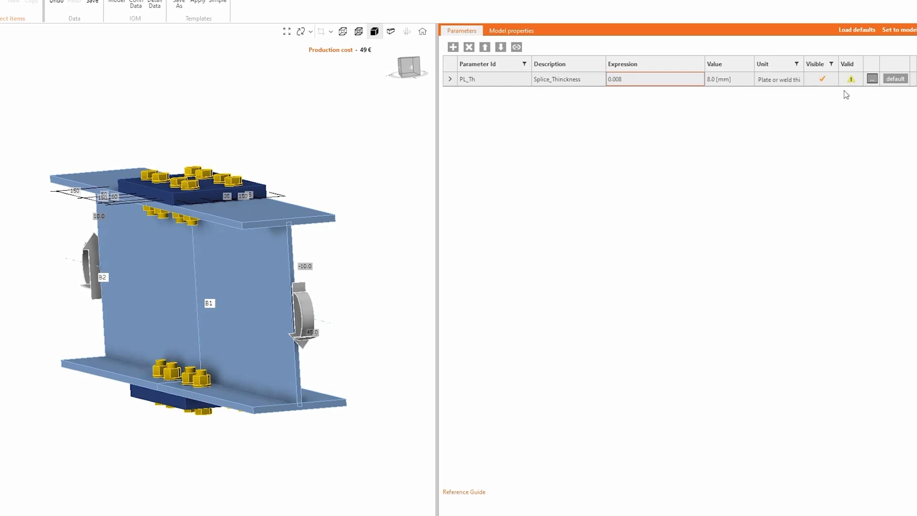
# - Set the PL_Th expression to 0.009 and apply it to the model
pyautogui.click(635, 80)
pyautogui.press('BackSpace')
pyautogui.write('9')
pyautogui.press('Return')
pyautogui.click(895, 30)
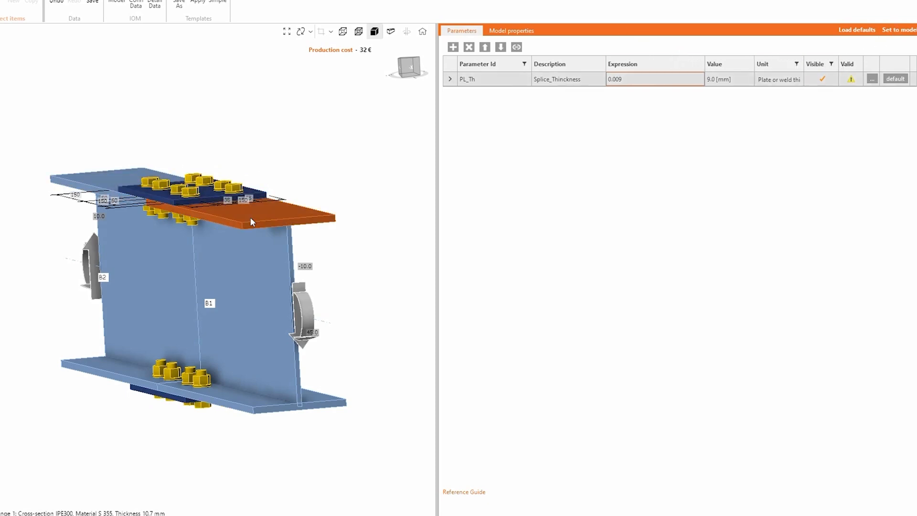
# - Change the PL_Th validation type to Restricted
pyautogui.click(871, 79)
pyautogui.click(467, 182)
pyautogui.click(461, 205)
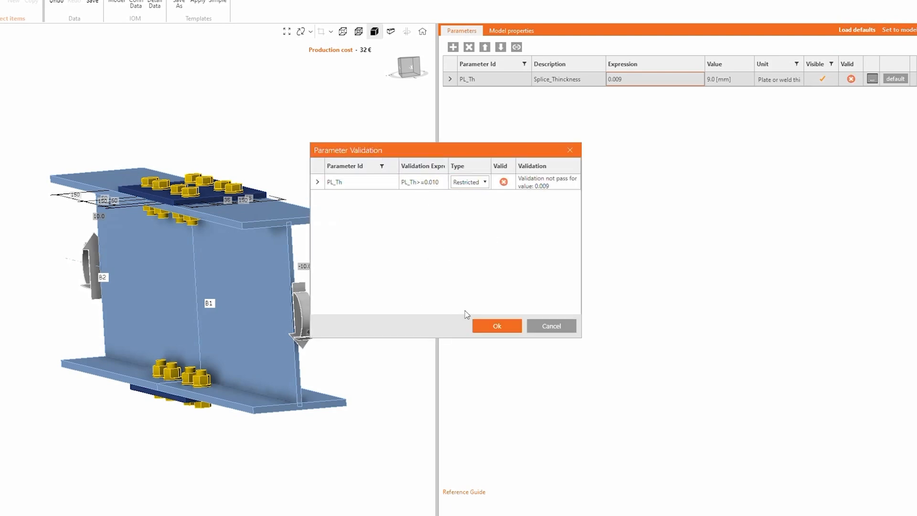
pyautogui.click(513, 323)
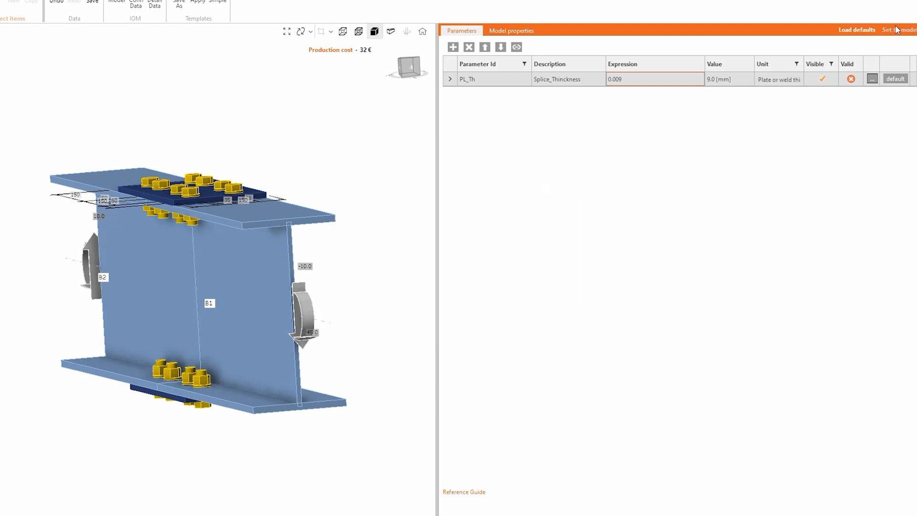
# - Set the PL_Th expression to 0.010 and apply it to the model
pyautogui.doubleClick(640, 79)
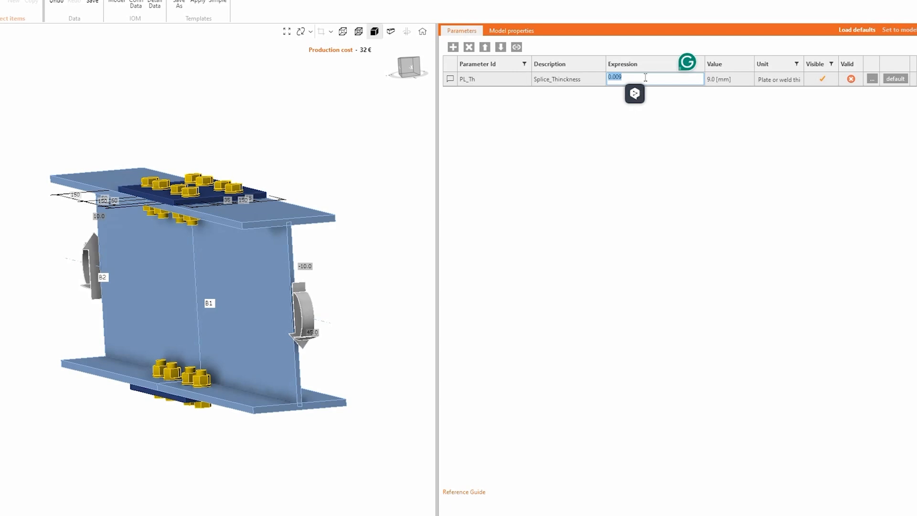
pyautogui.write('0.010')
pyautogui.press('Return')
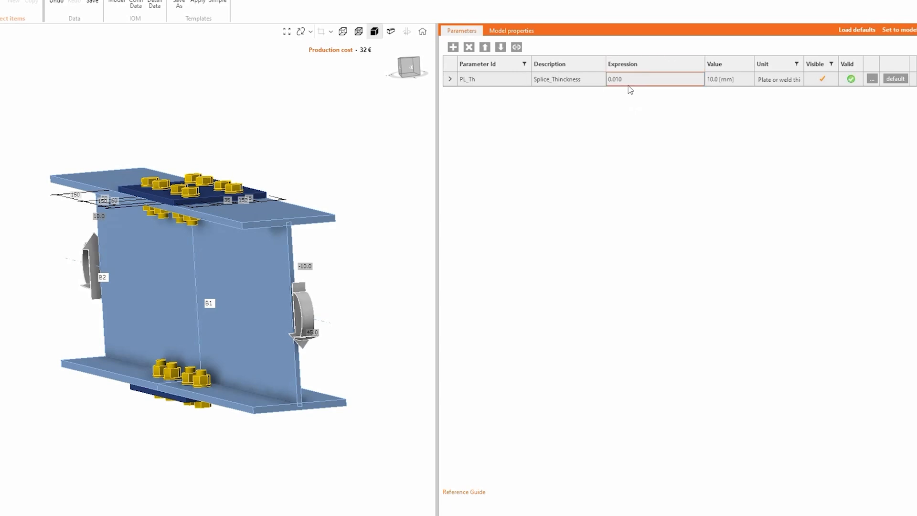
pyautogui.click(889, 34)
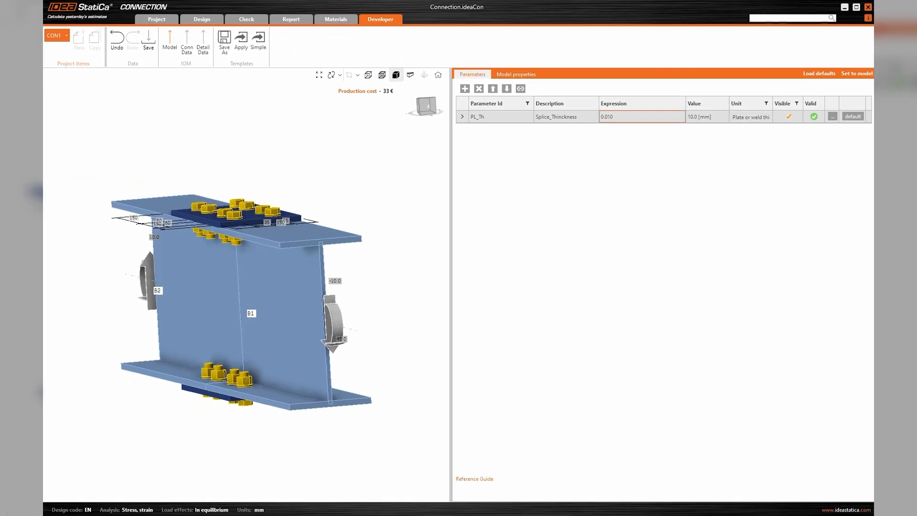
# - Set the PL_Th expression to 0.020 and apply it to the model
pyautogui.moveTo(250, 228); pyautogui.dragTo(268, 208, button='right')
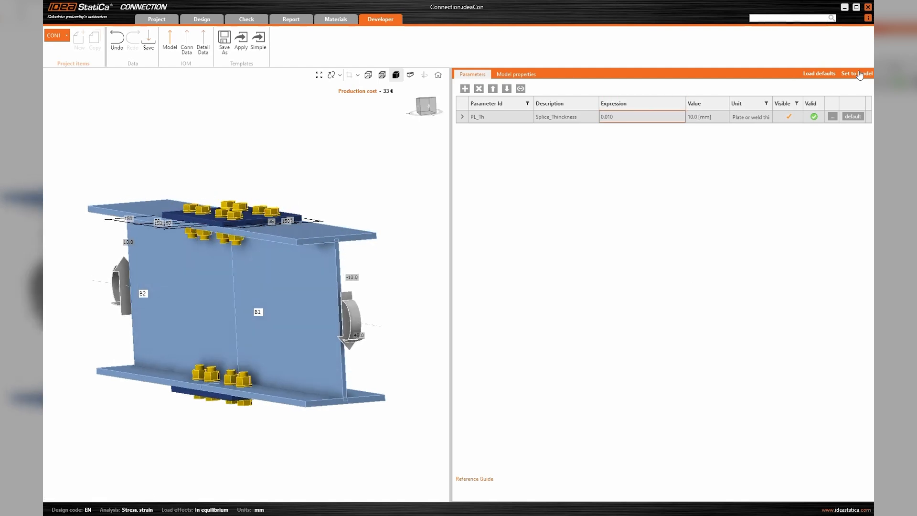
pyautogui.doubleClick(623, 117)
pyautogui.write('0.02')
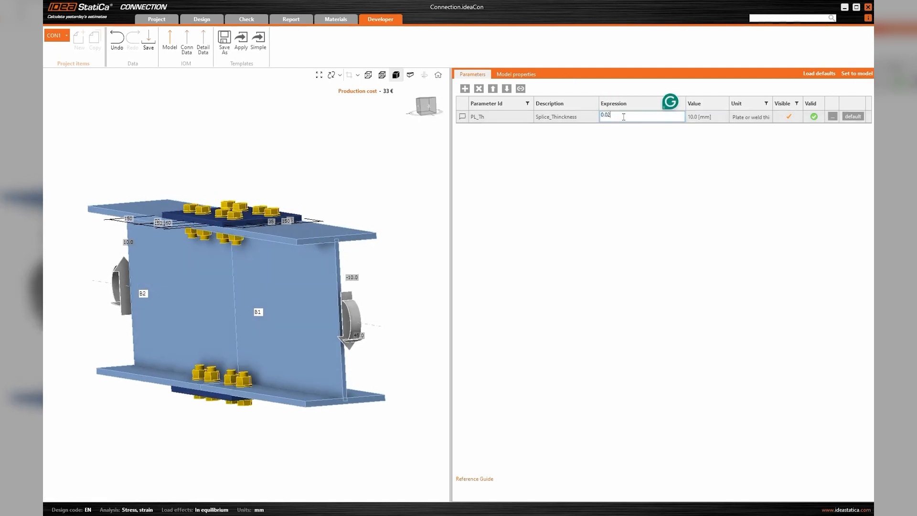
pyautogui.press('Return')
pyautogui.click(850, 74)
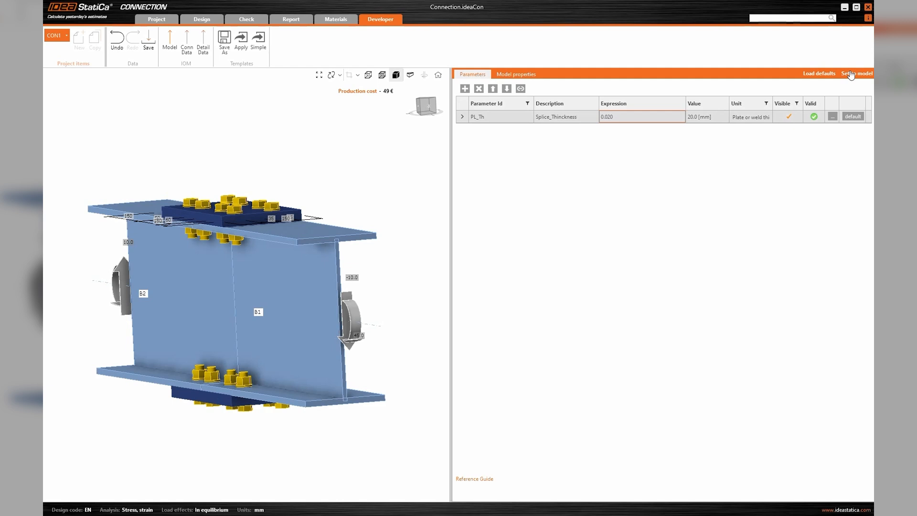
# - Review the parameter as listed for the connection's operations and correct the PL_Th description to Splice_Thickness
pyautogui.click(213, 21)
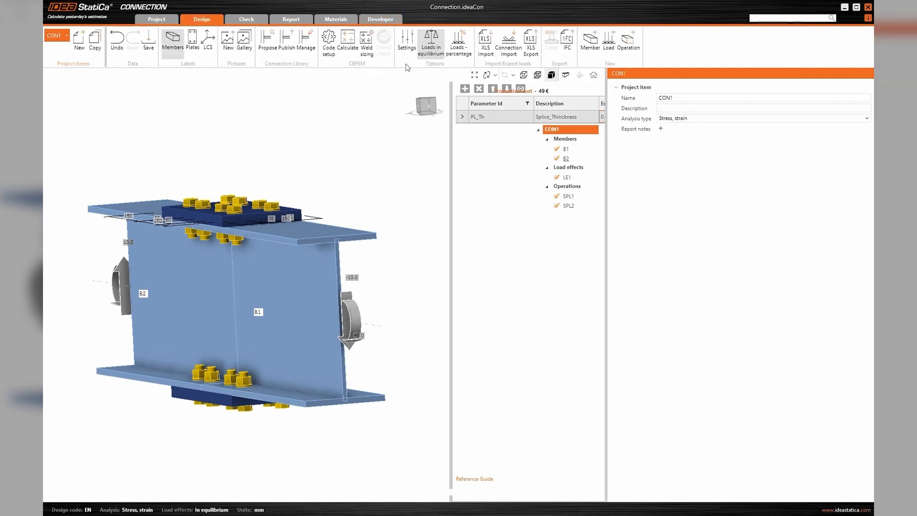
pyautogui.click(566, 185)
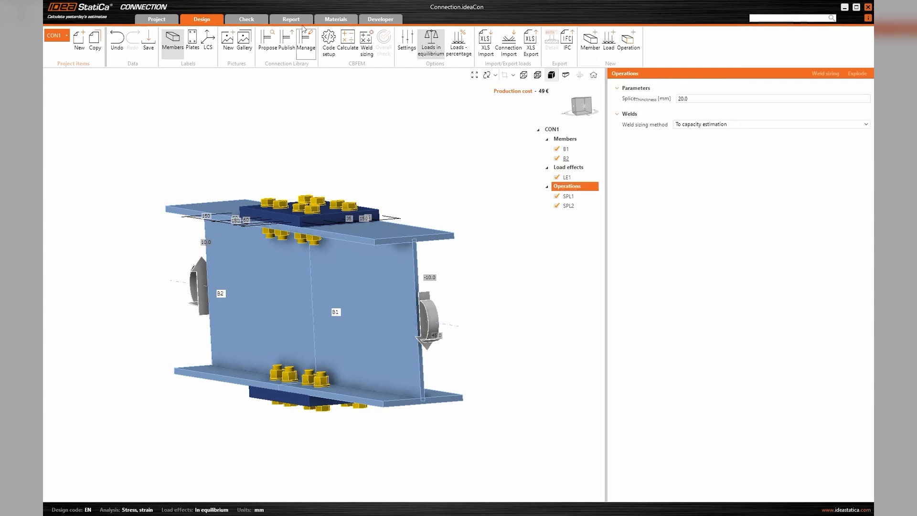
pyautogui.click(380, 19)
pyautogui.click(557, 119)
pyautogui.click(556, 115)
pyautogui.click(626, 188)
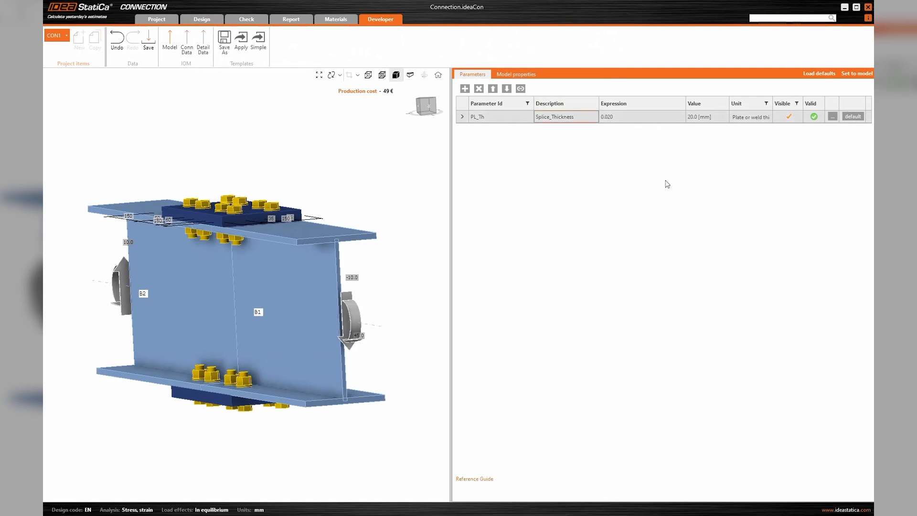
# - Publish the parametric connection design to the personal connection design set under the name Splice_Connection
pyautogui.click(204, 19)
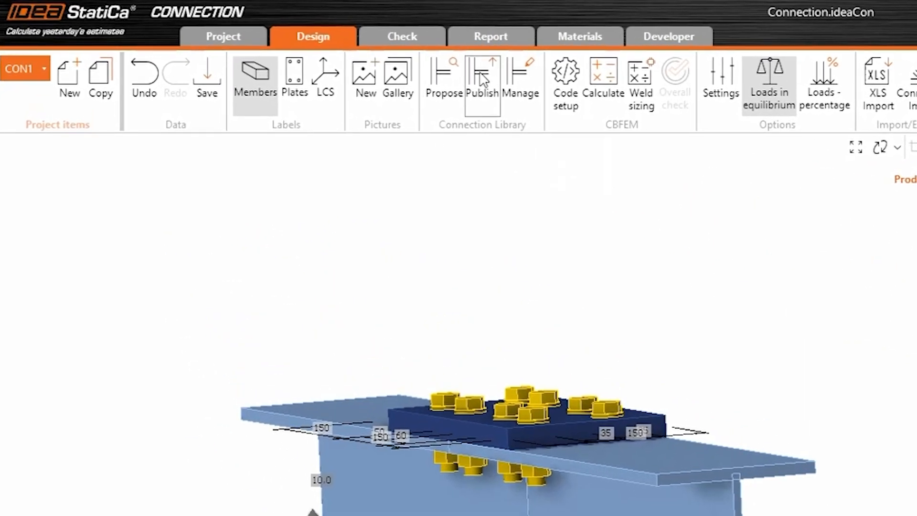
pyautogui.click(482, 79)
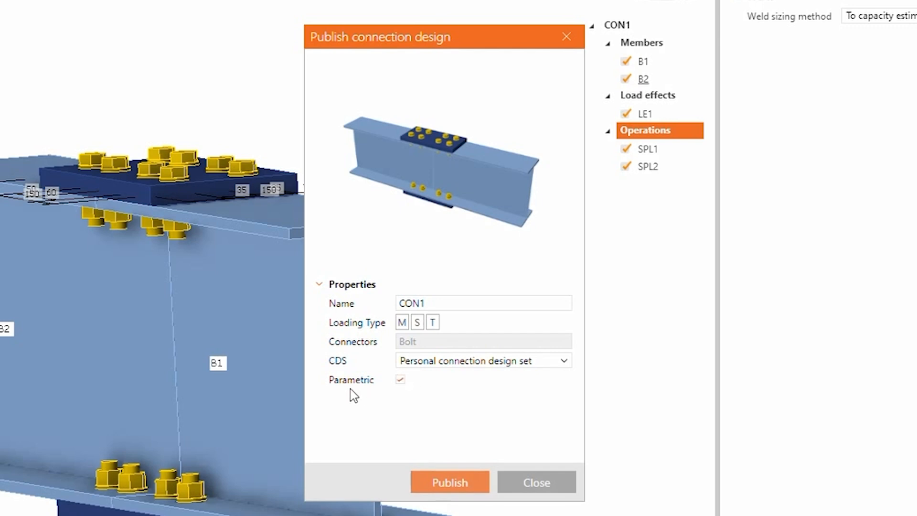
pyautogui.doubleClick(463, 302)
pyautogui.write('Splice')
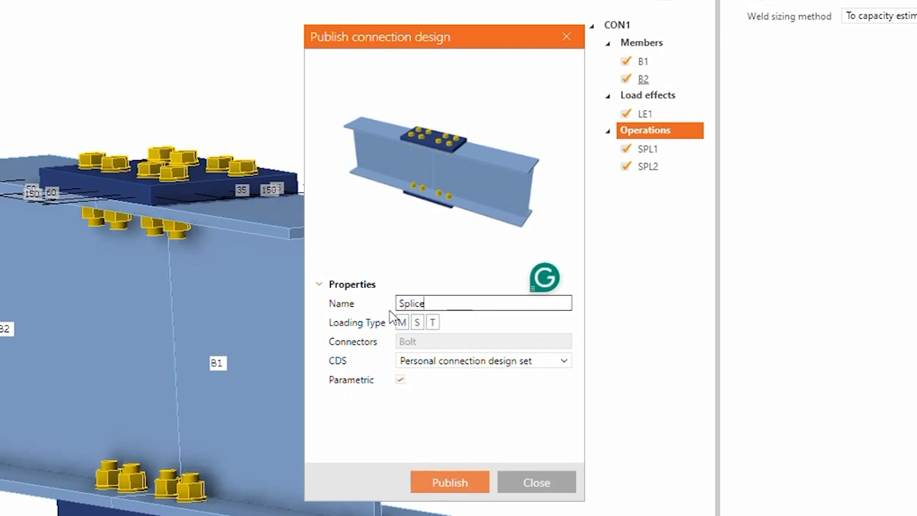
pyautogui.write('_Connection')
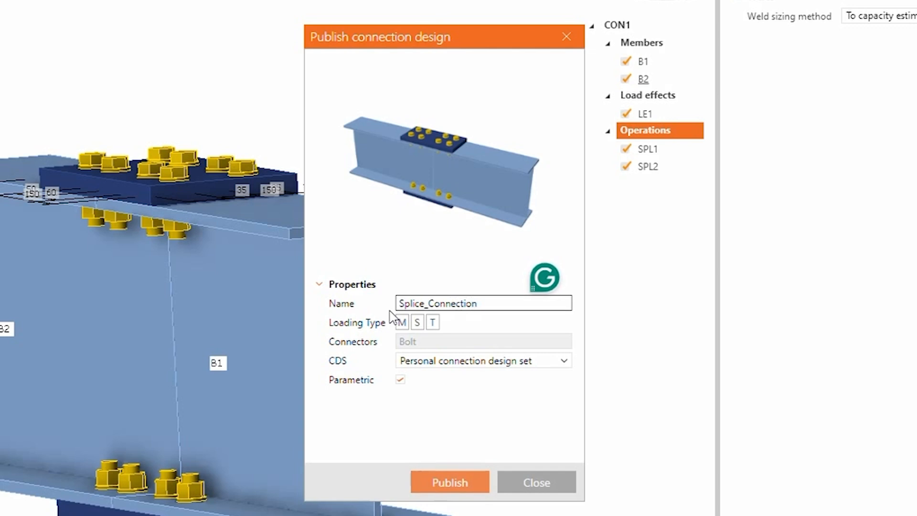
pyautogui.click(455, 483)
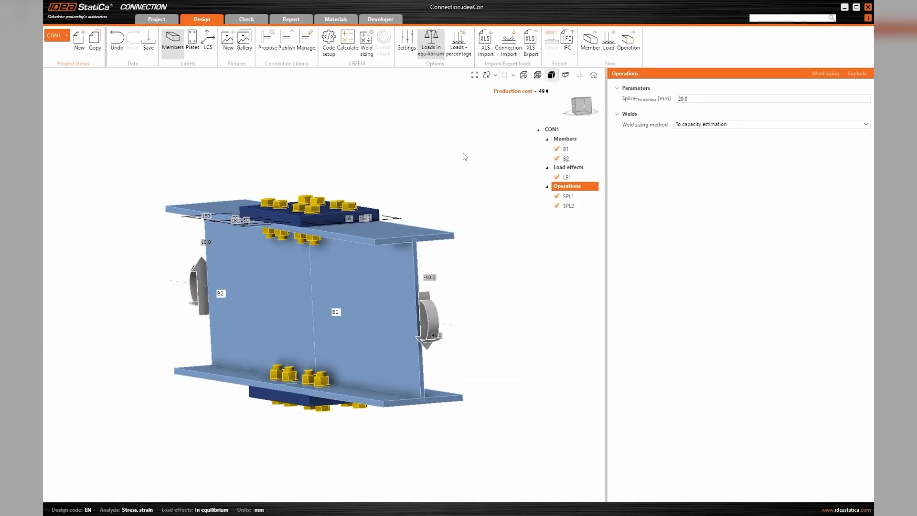
# - Disable the Developer tab through the developer mode preference, save, and return to the connection model
pyautogui.click(167, 19)
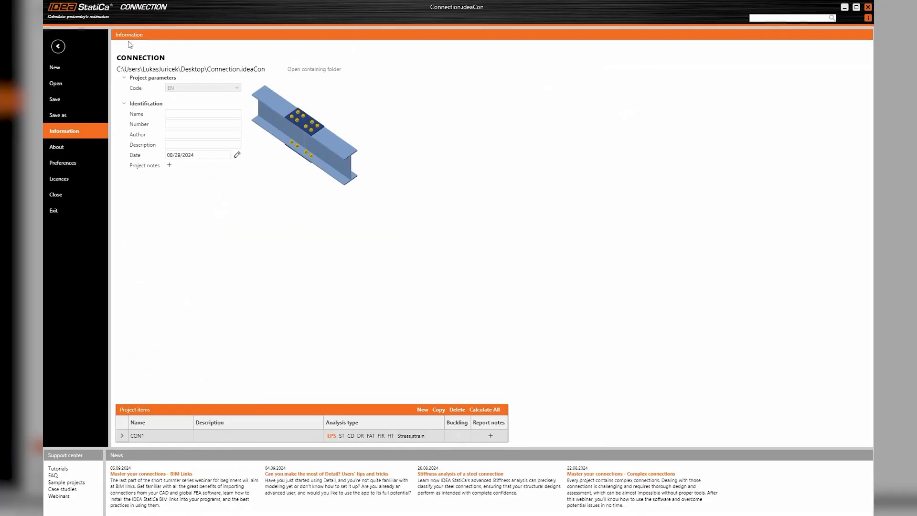
pyautogui.click(65, 164)
pyautogui.click(303, 302)
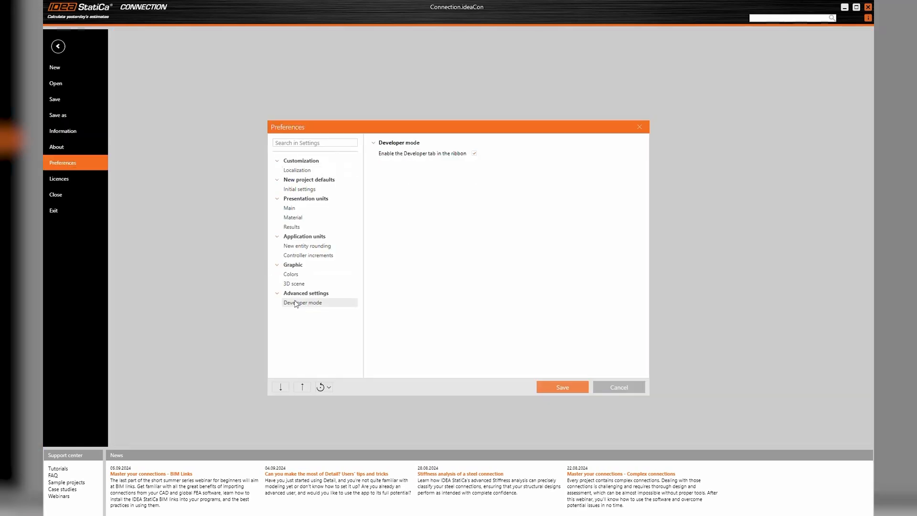
pyautogui.click(562, 387)
pyautogui.click(58, 46)
# - Inspect the options offered for the parametric Operations group of the splice connection
pyautogui.moveTo(270, 229); pyautogui.dragTo(365, 200, button='right')
pyautogui.moveTo(306, 160); pyautogui.dragTo(301, 140, button='right')
pyautogui.rightClick(567, 185)
pyautogui.click(494, 181)
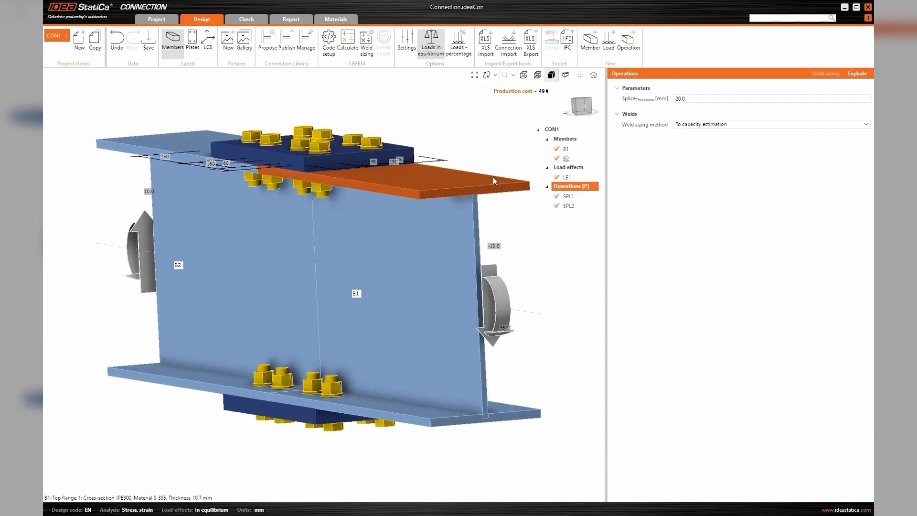
pyautogui.rightClick(577, 187)
pyautogui.press('Escape')
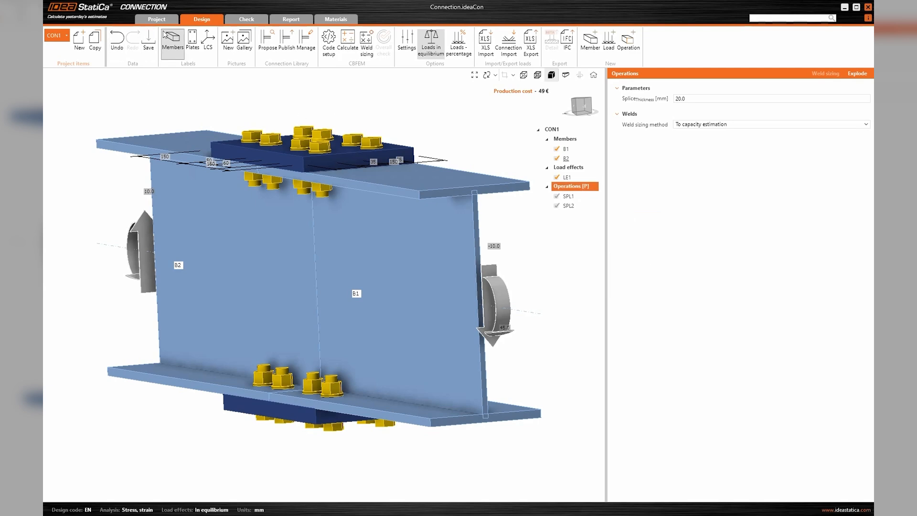
# - Create a new project with two I-beams in line and the blank connection design
pyautogui.click(157, 19)
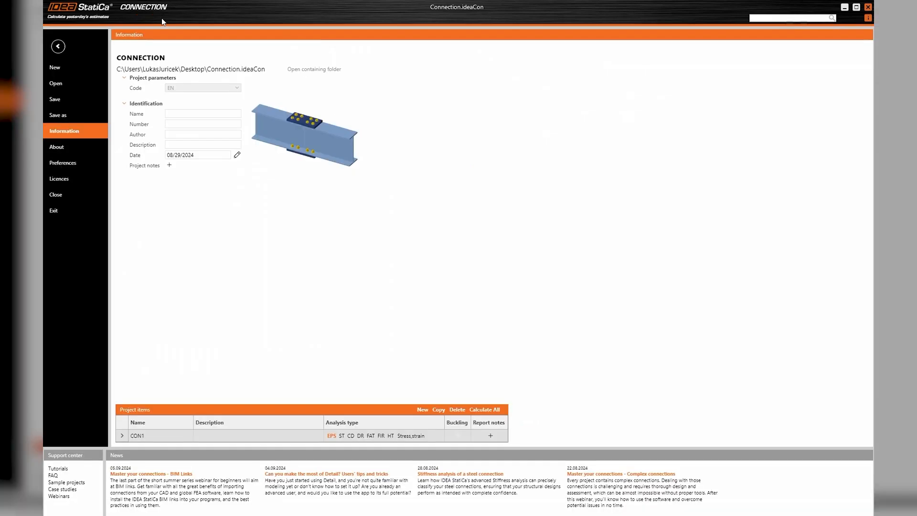
pyautogui.click(58, 67)
pyautogui.click(465, 282)
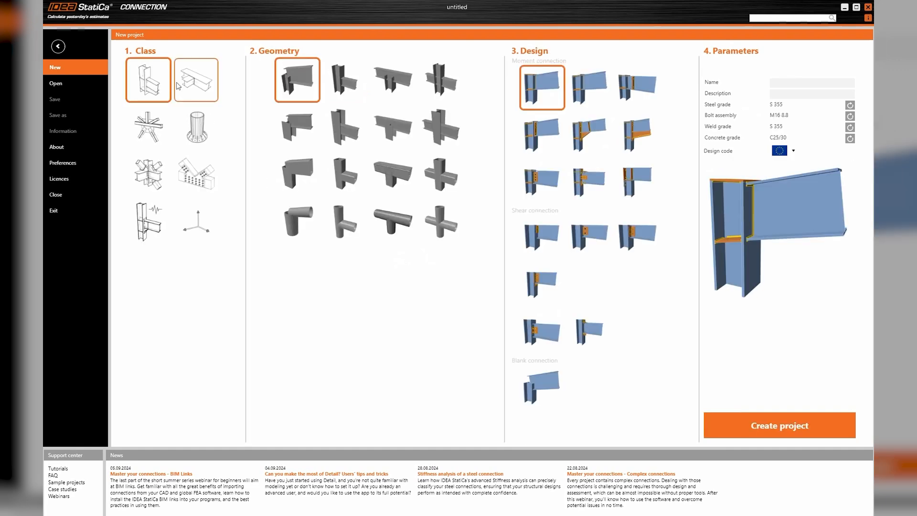
pyautogui.click(186, 93)
pyautogui.click(334, 78)
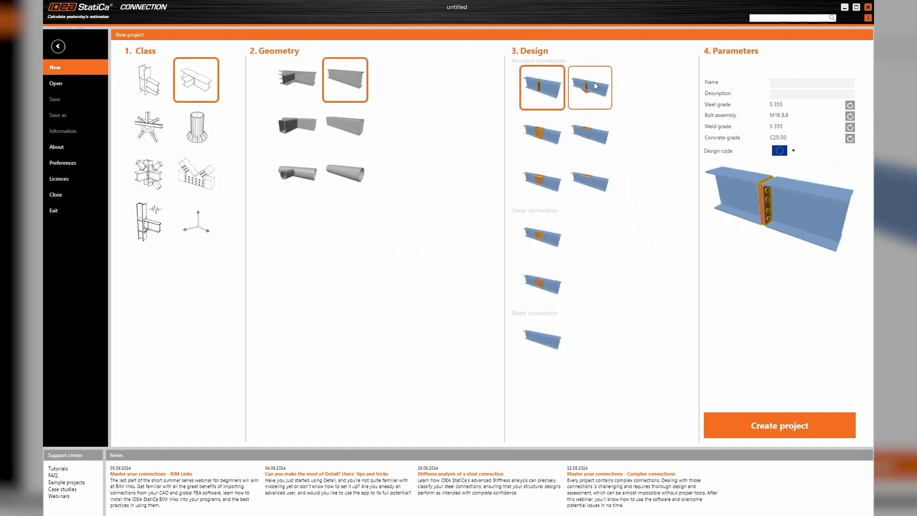
pyautogui.click(539, 330)
pyautogui.click(752, 423)
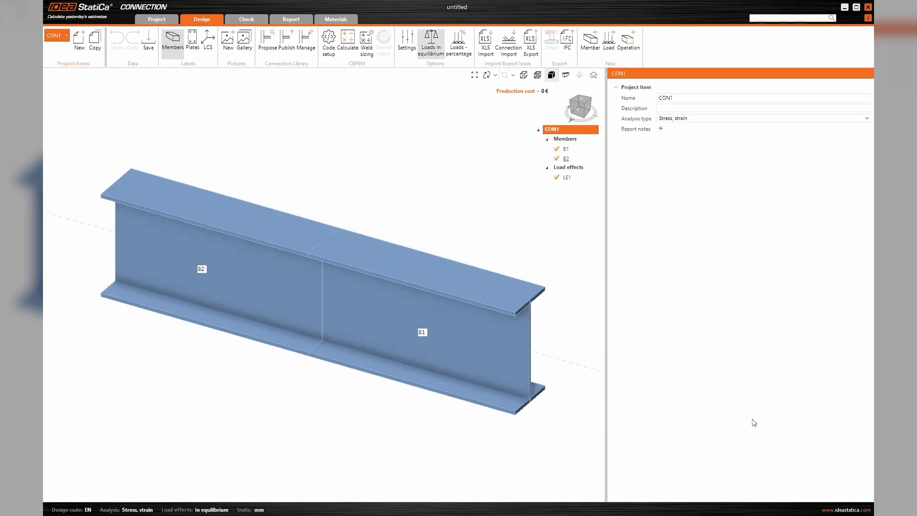
# - Request connection proposals for the current beam geometry and restrict the Connection Library to parametric designs
pyautogui.moveTo(344, 329); pyautogui.dragTo(472, 298, button='middle')
pyautogui.moveTo(345, 253); pyautogui.dragTo(349, 252, button='middle')
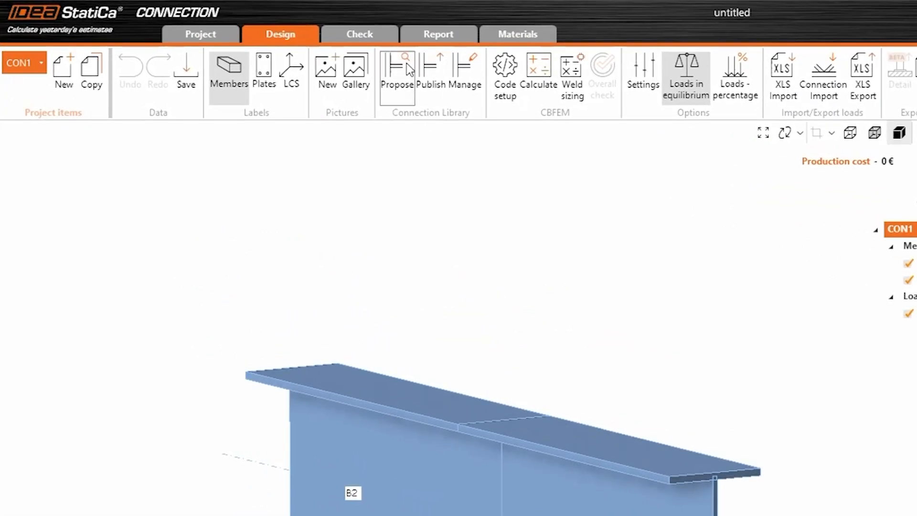
pyautogui.click(269, 38)
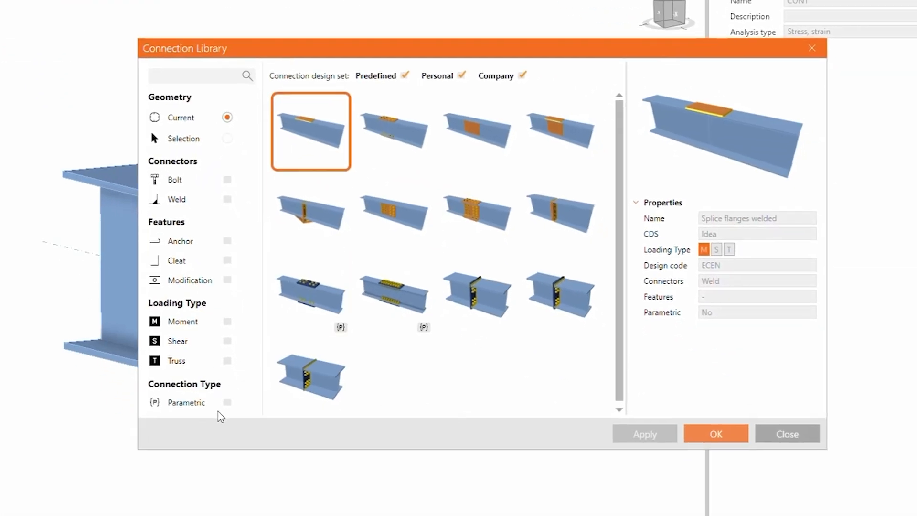
pyautogui.click(227, 402)
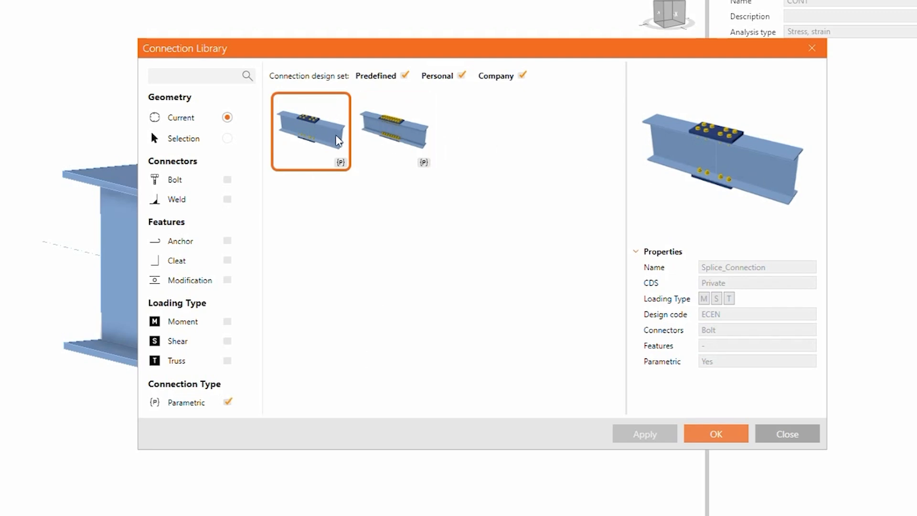
# - Compare the two parametric templates and apply Splice_Connection, accepting the conversion with S 355 steel and M16 8.8 bolts
pyautogui.click(389, 144)
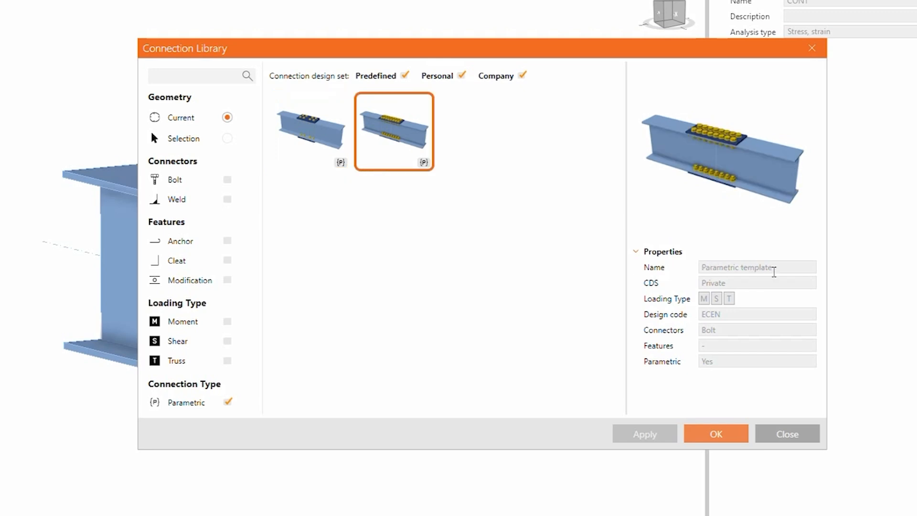
pyautogui.click(285, 134)
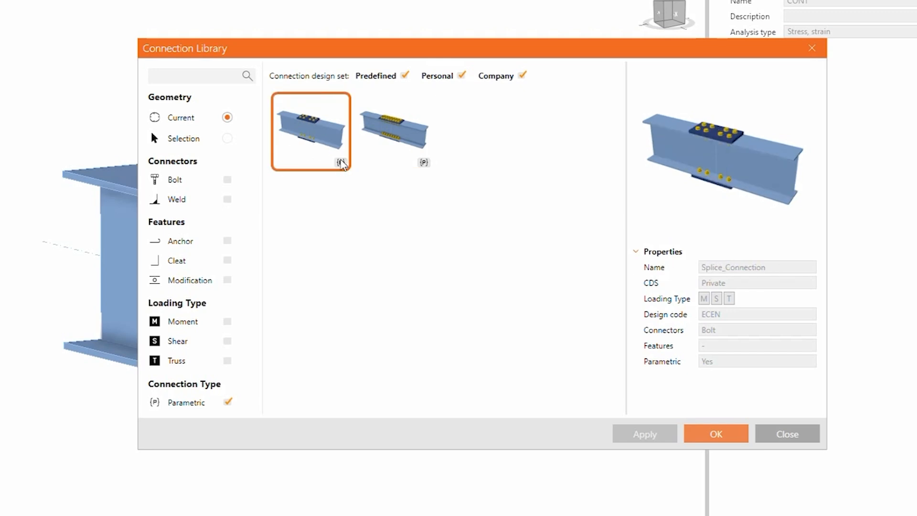
pyautogui.click(687, 428)
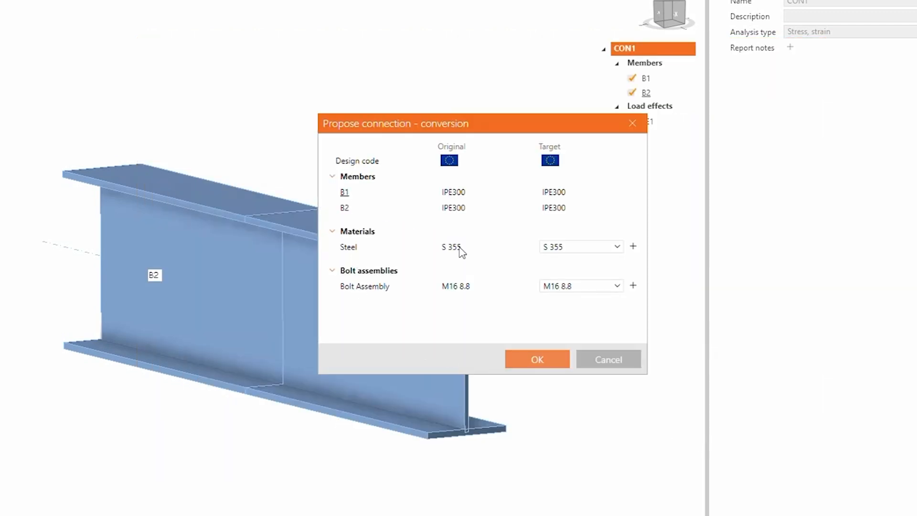
pyautogui.click(540, 360)
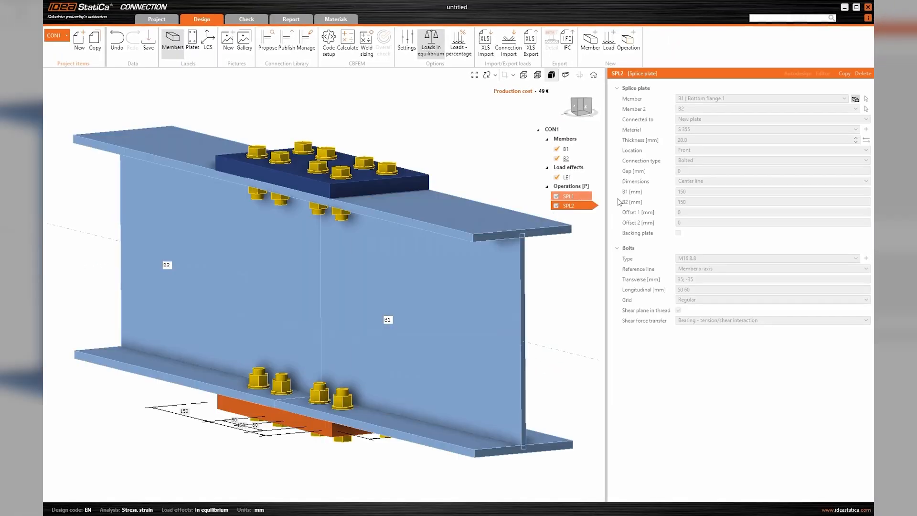
# - Check the upper splice plate's properties and set the splice thickness parameter of the parametric operations to 50 mm
pyautogui.click(575, 195)
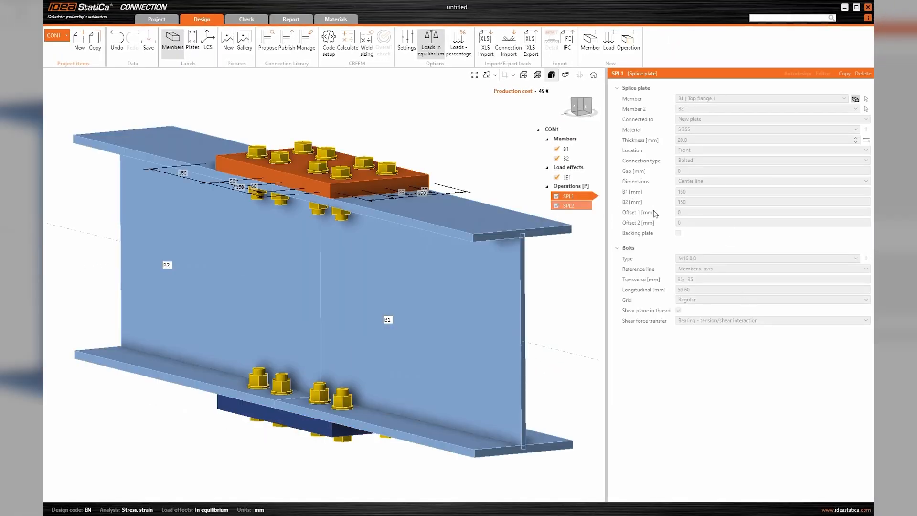
pyautogui.click(558, 185)
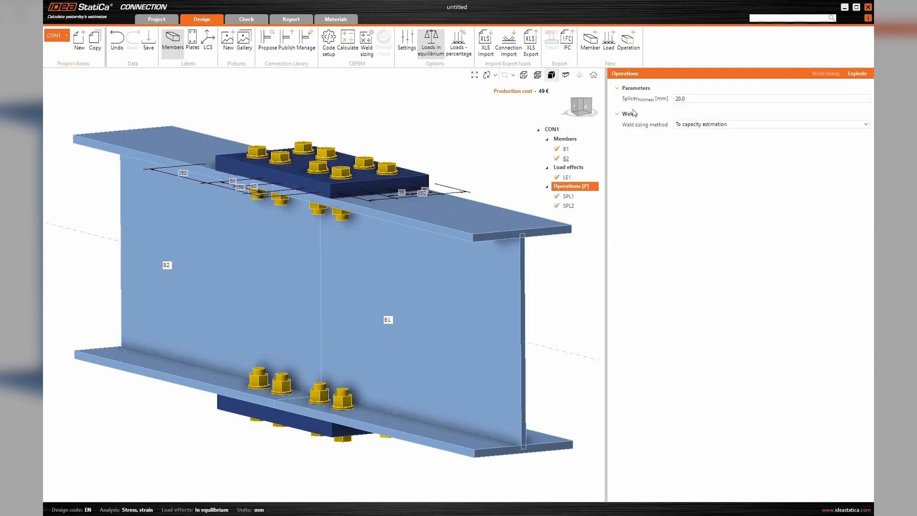
pyautogui.click(678, 98)
pyautogui.write('50')
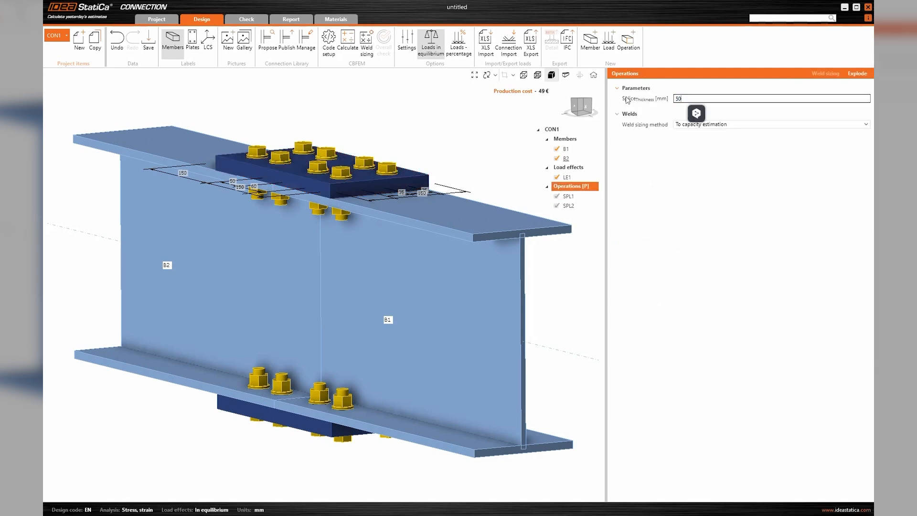
pyautogui.press('Tab')
pyautogui.moveTo(359, 148); pyautogui.dragTo(331, 153, button='middle')
pyautogui.scroll(-2, 358, 144)
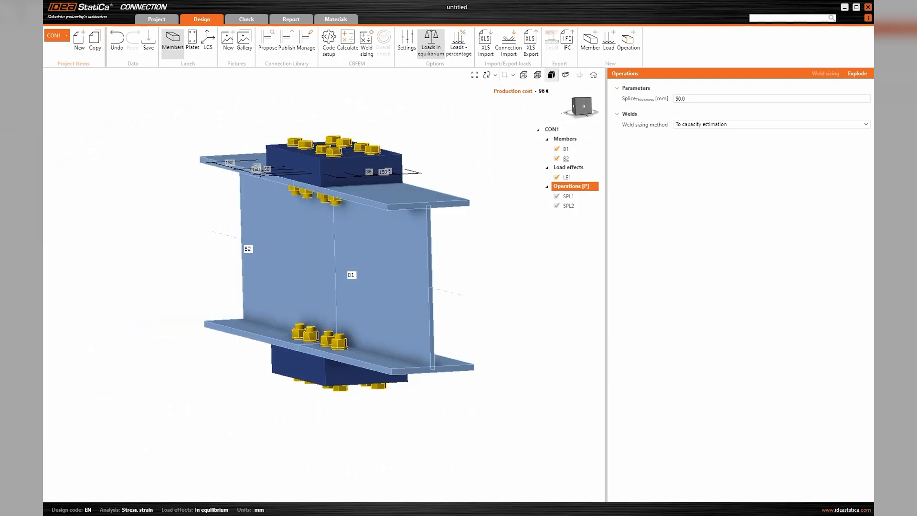